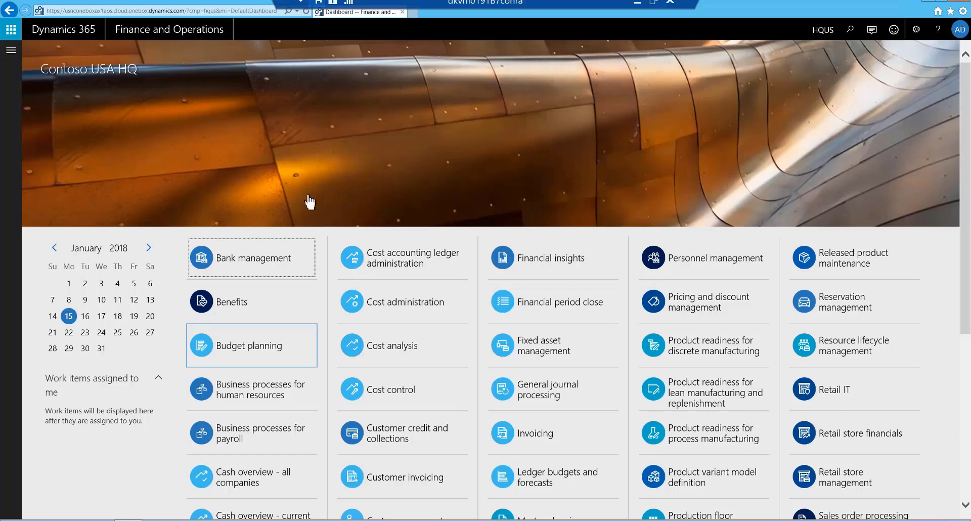
Step: Open Site 1's General production control parameters and view the Production line release choices
left_click(11, 51)
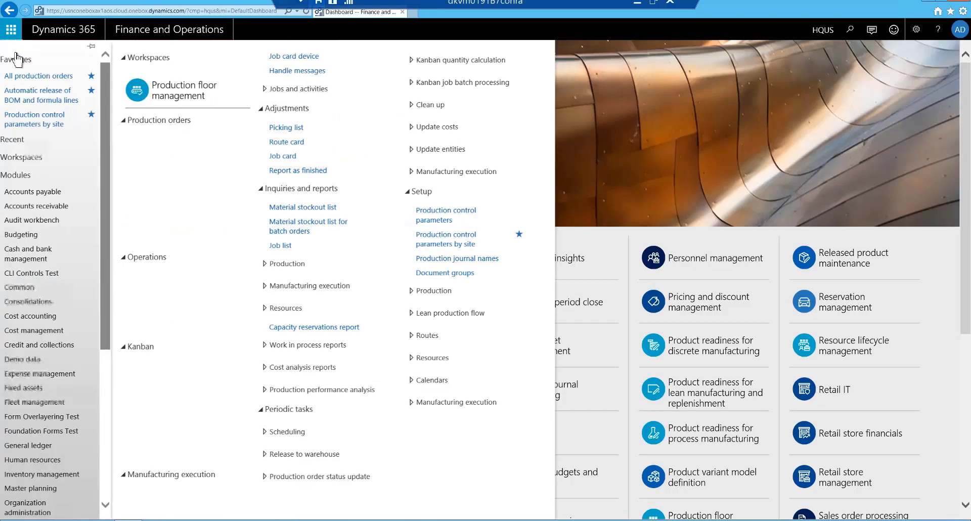
left_click(53, 118)
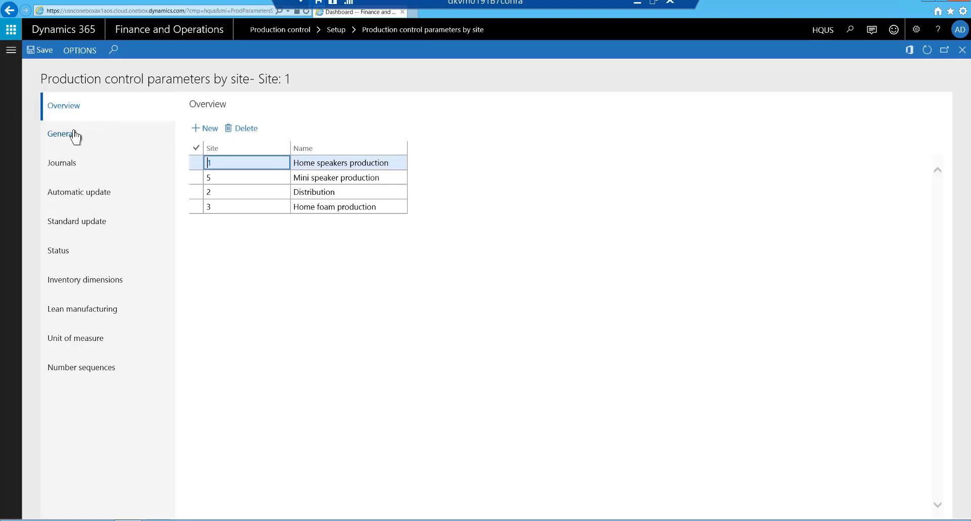
left_click(75, 137)
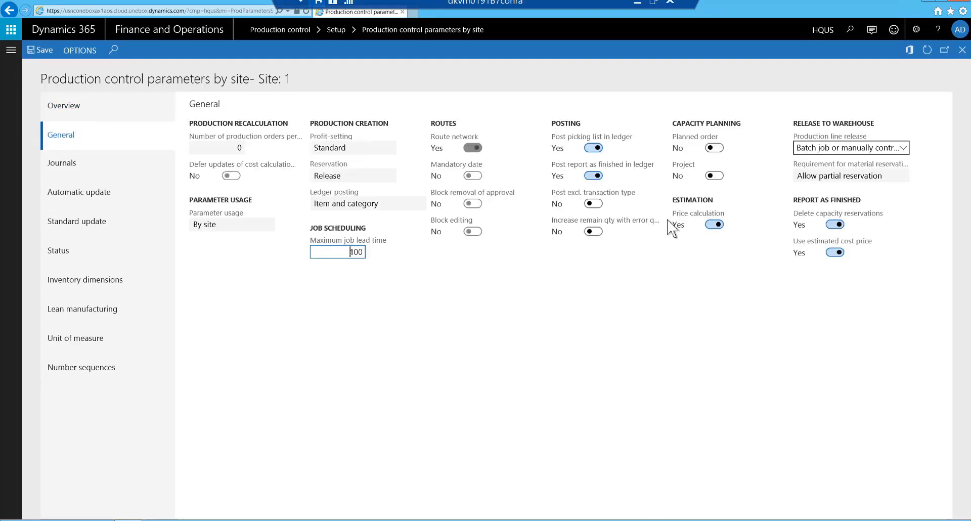
left_click(904, 149)
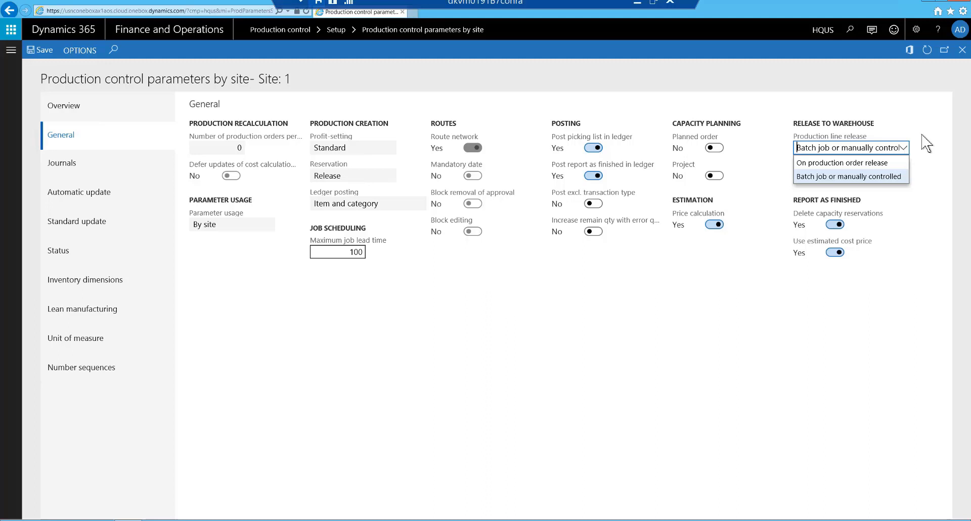
Step: Keep production line release as Batch job or manually controlled, save, and list all production orders
left_click(883, 177)
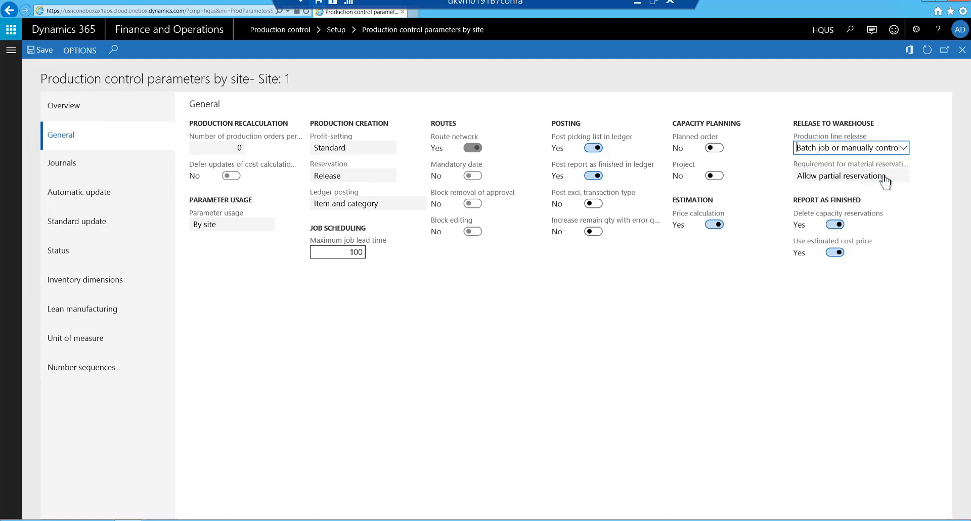
left_click(38, 53)
left_click(12, 60)
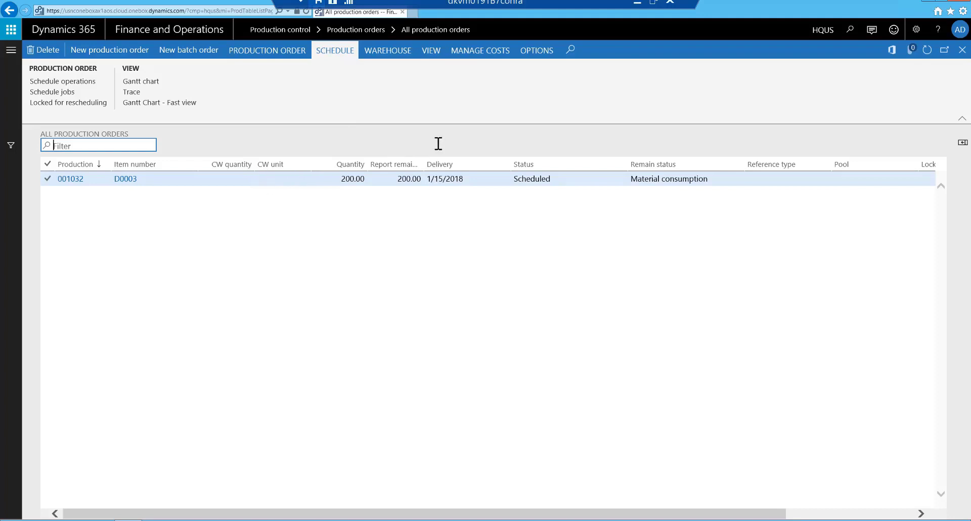
Step: Open the resource Gantt chart for production order 001032 showing Assembly and Packing
left_click(276, 55)
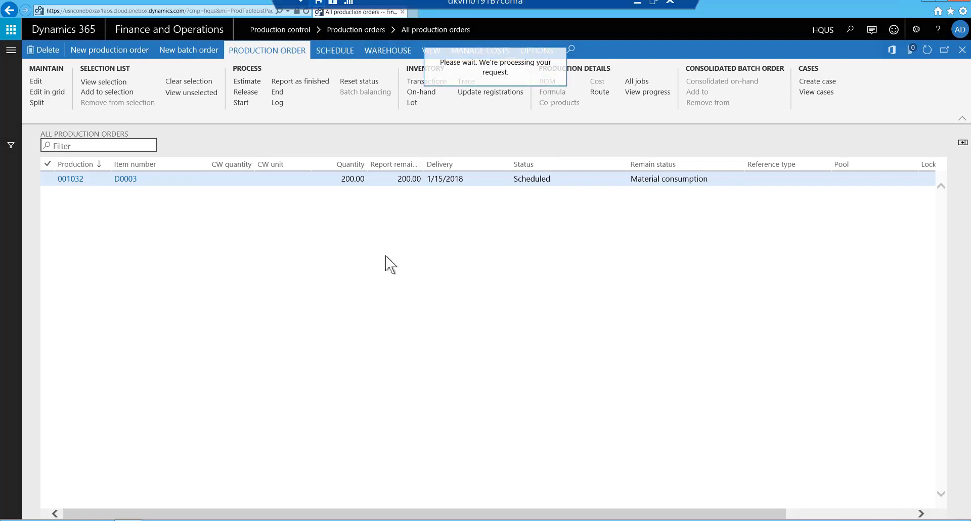
left_click(94, 199)
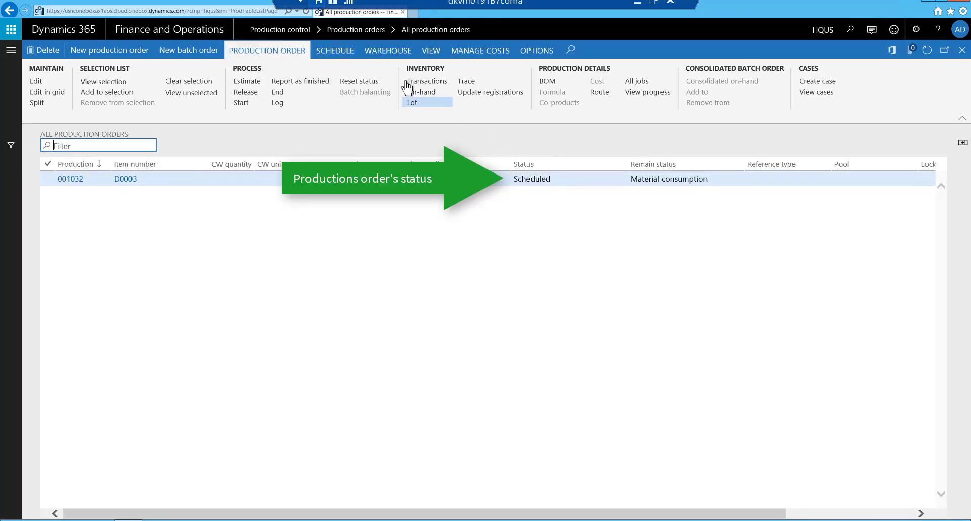
left_click(329, 55)
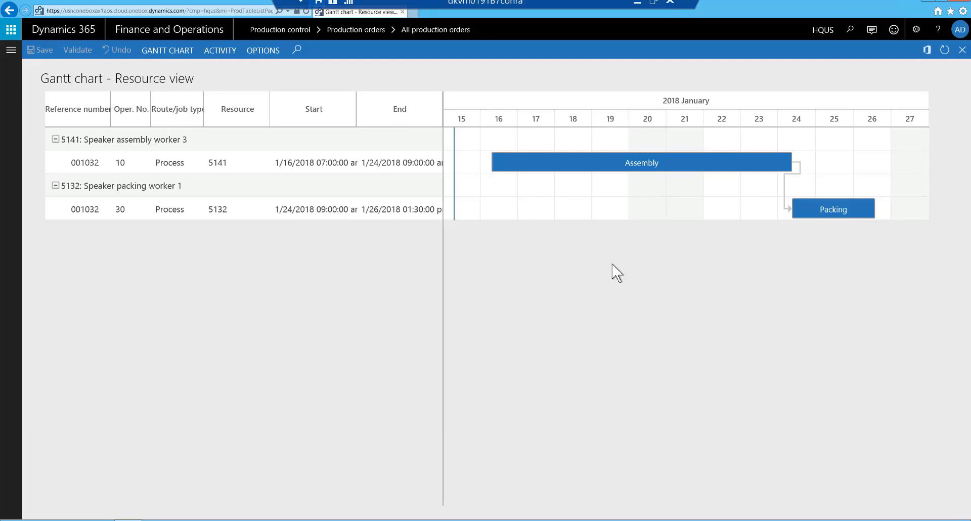
Step: Review the Assembly job's materials for order 001032
left_click(649, 167)
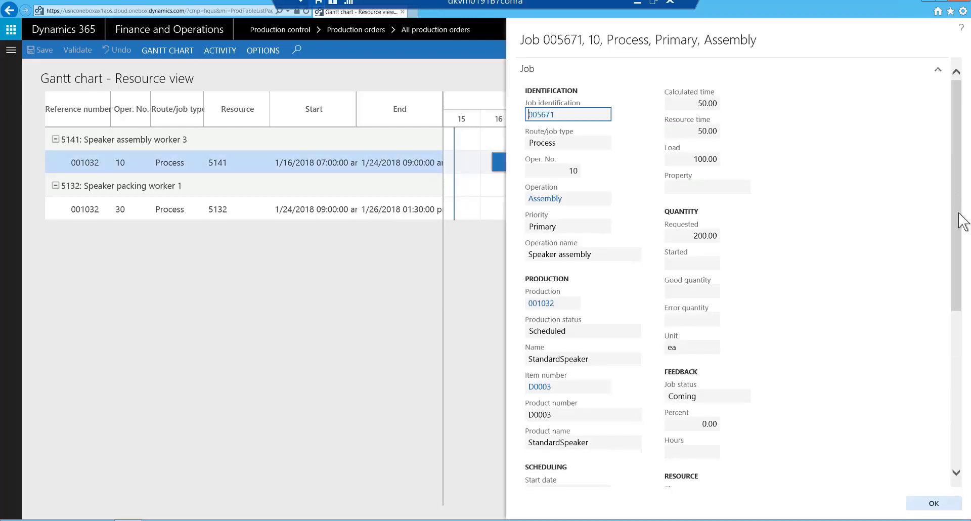
left_click_drag(963, 222, 966, 326)
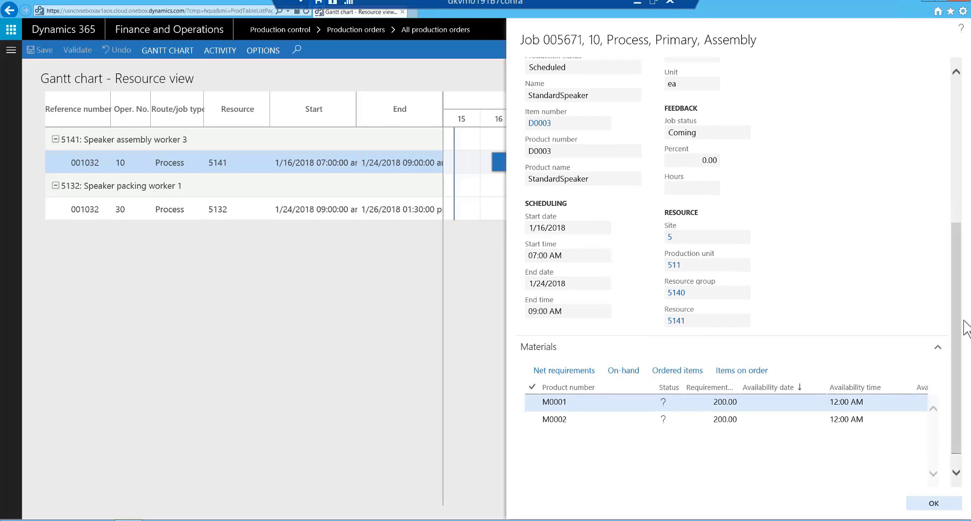
key("Escape")
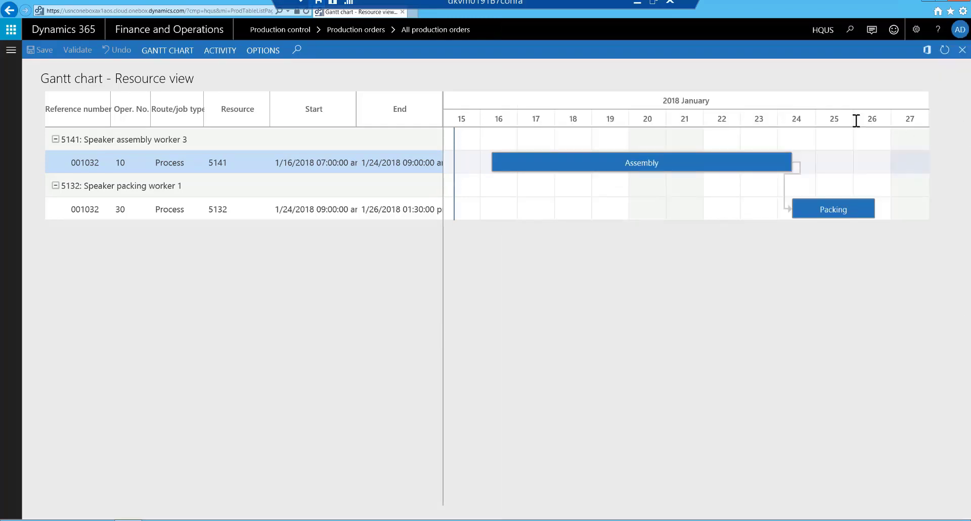
Step: Review the Packing job's materials, then close the Gantt chart
left_click(830, 211)
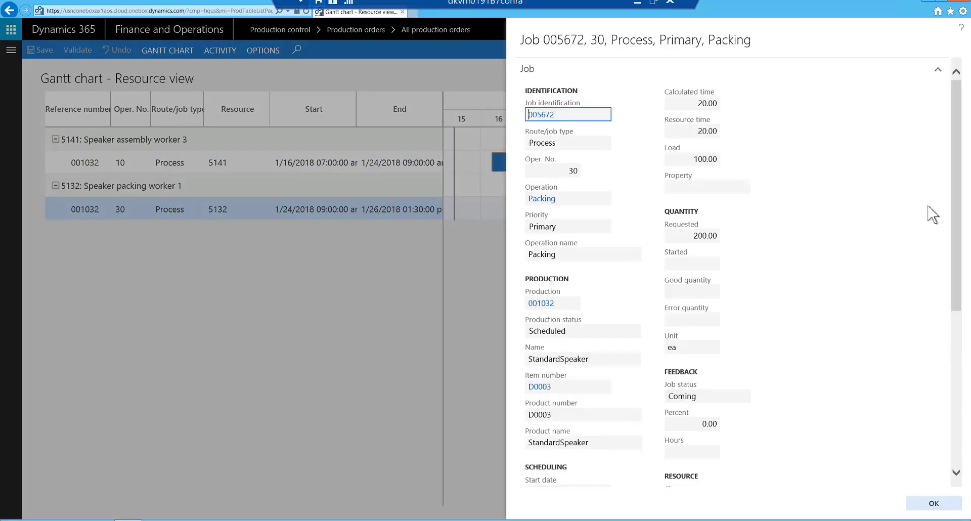
scroll(963, 207, "down", 3)
left_click_drag(969, 324, 969, 404)
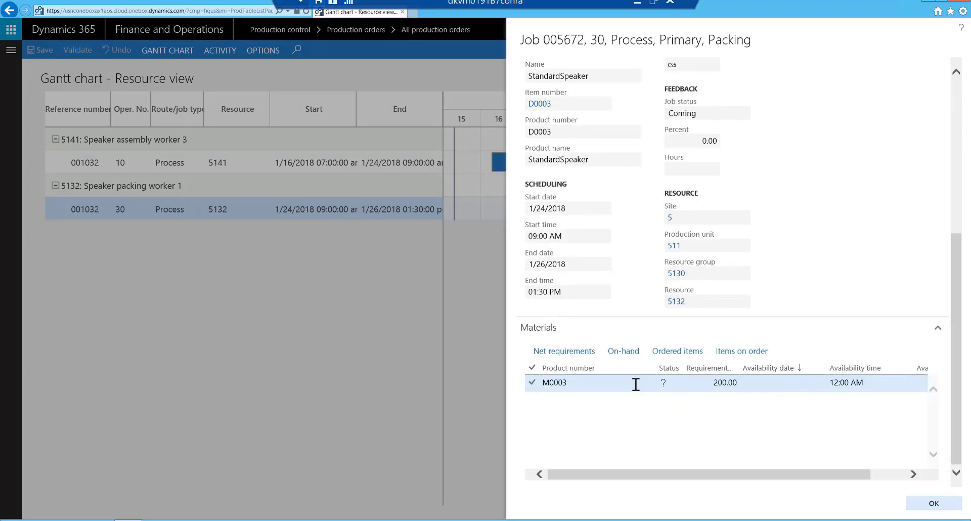
key("Escape")
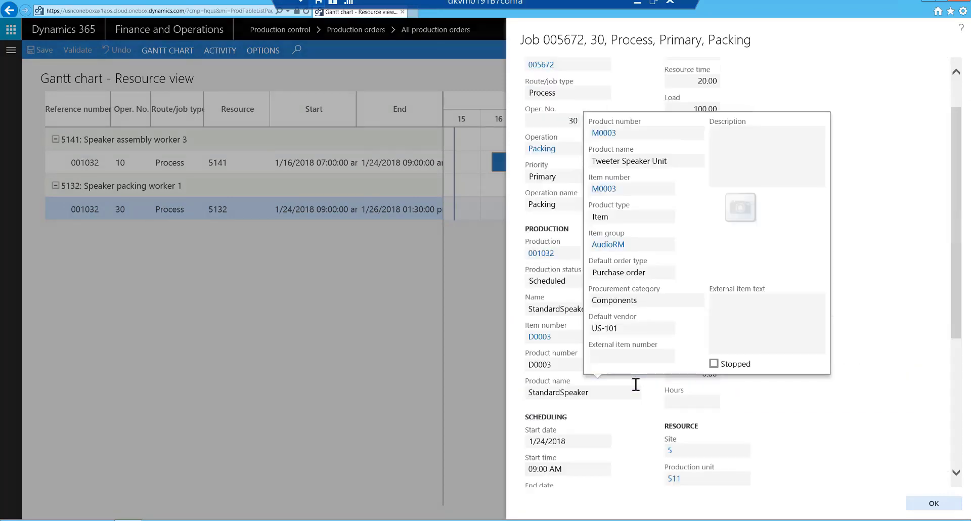
key("Escape")
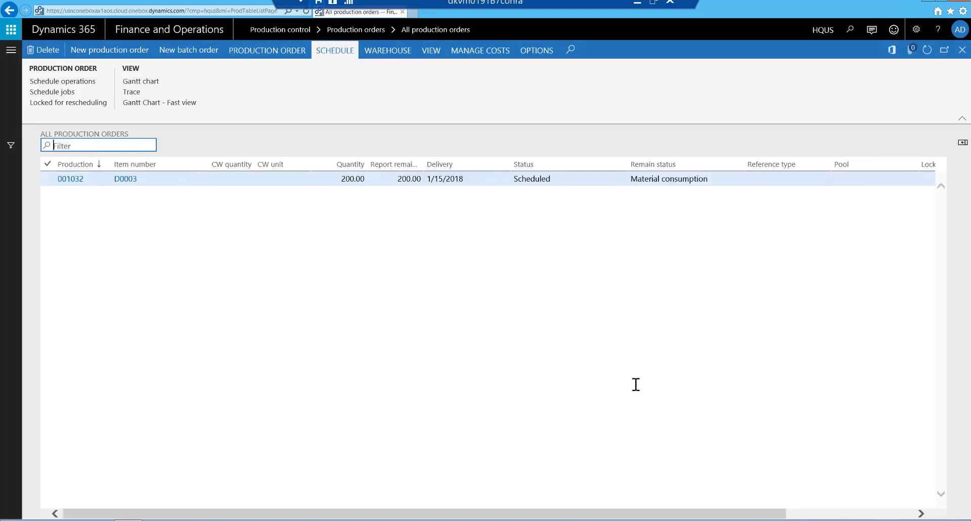
Step: Release production order 001032 so its status changes from Scheduled to Released
left_click(282, 55)
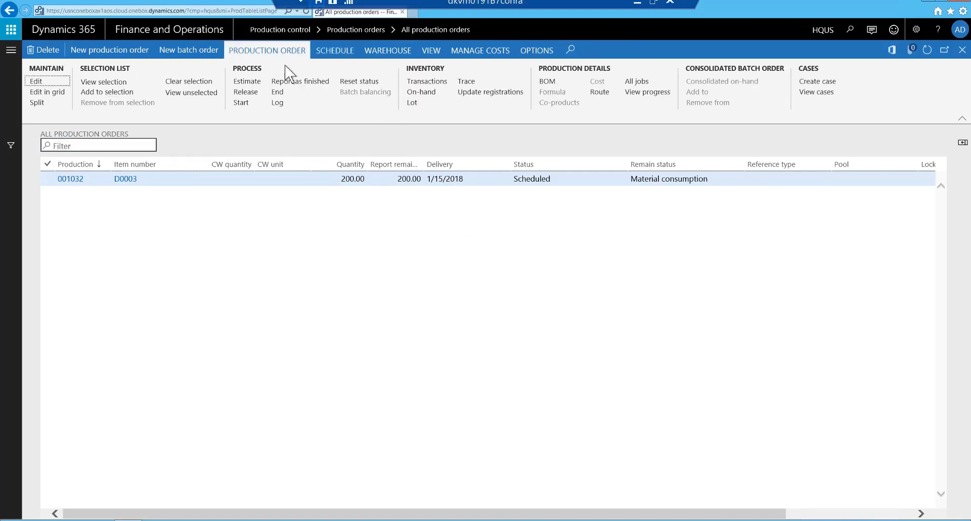
left_click(253, 92)
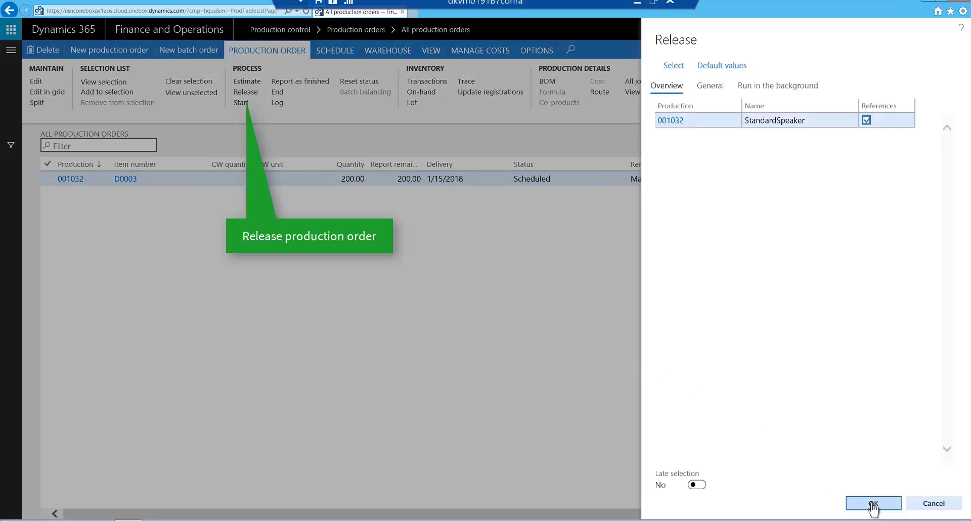
left_click(869, 503)
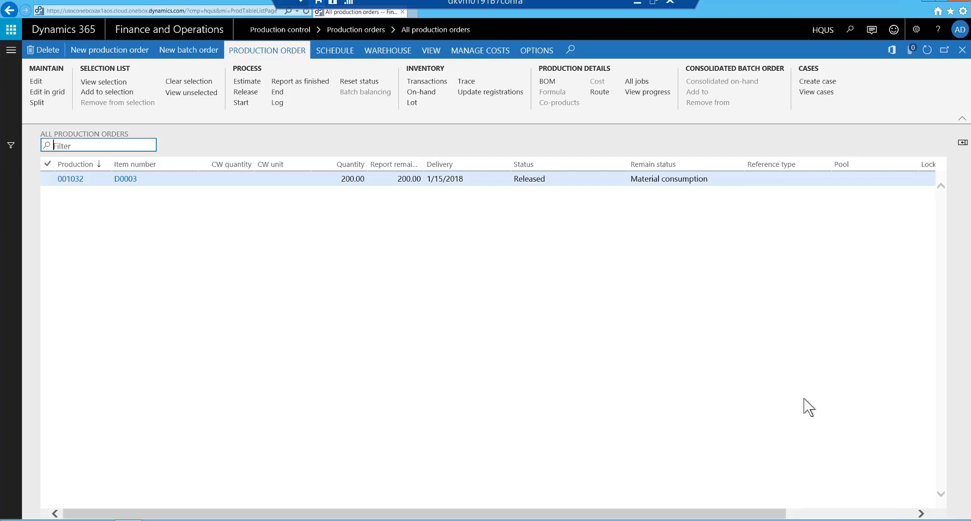
left_click(11, 49)
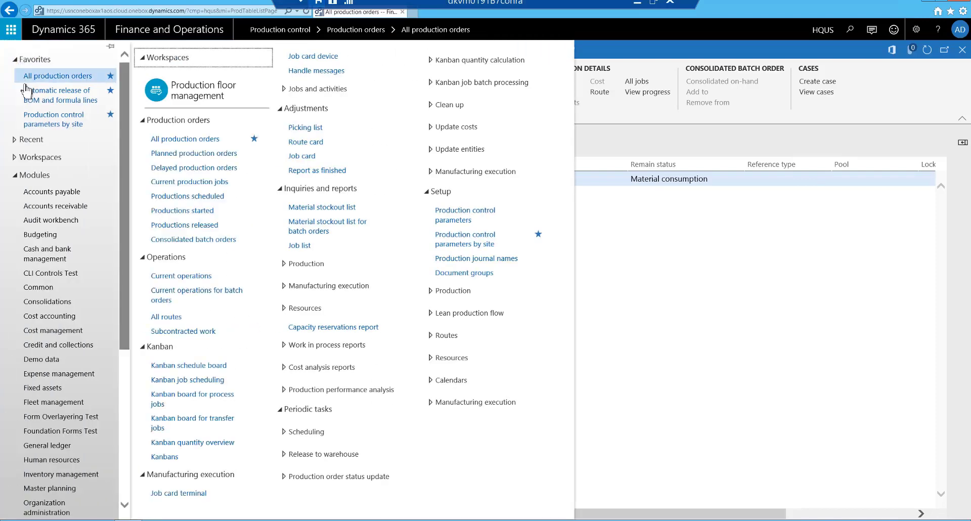
Step: Run the automatic release of BOM and formula lines after reviewing its records-to-include query
left_click(38, 100)
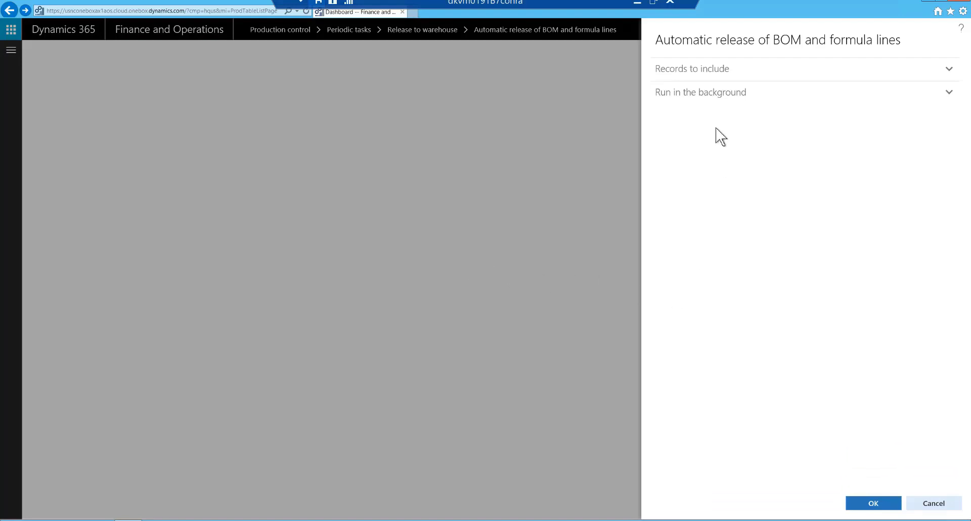
left_click(702, 71)
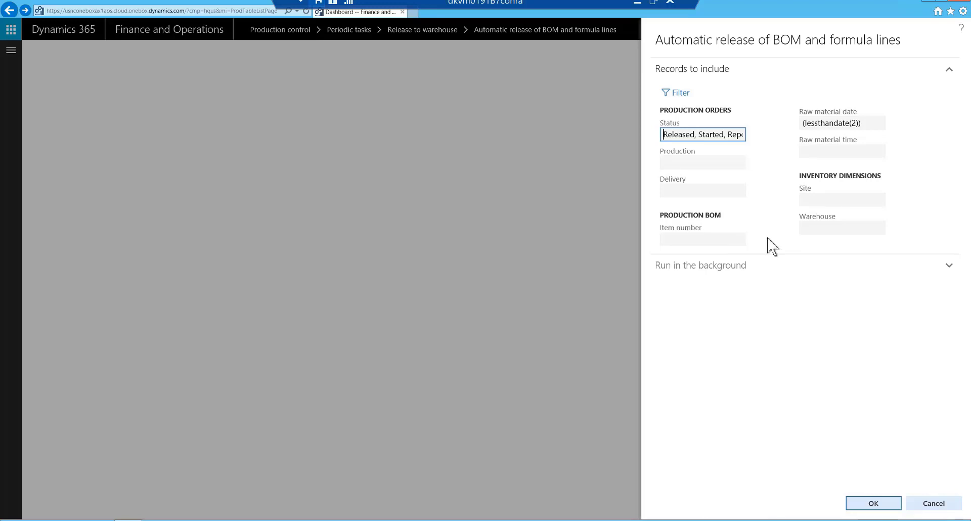
left_click(682, 96)
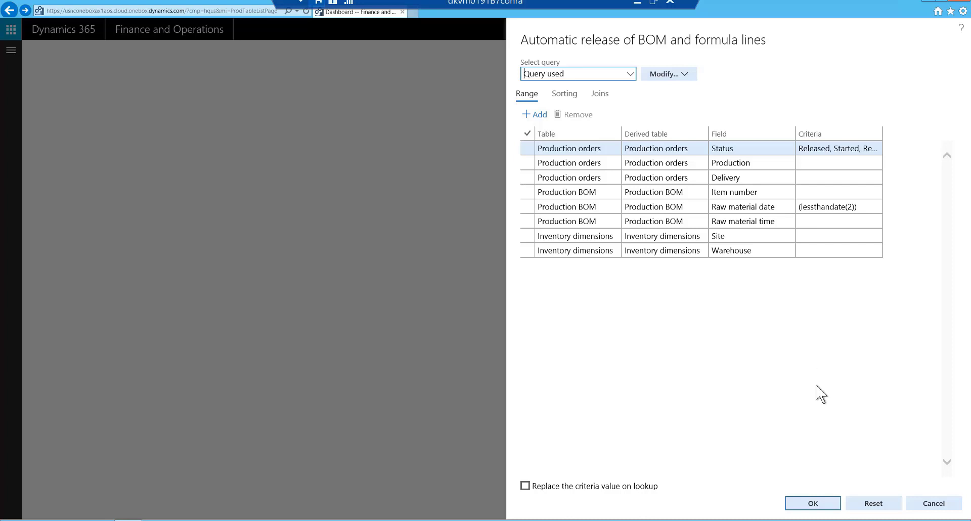
left_click(822, 502)
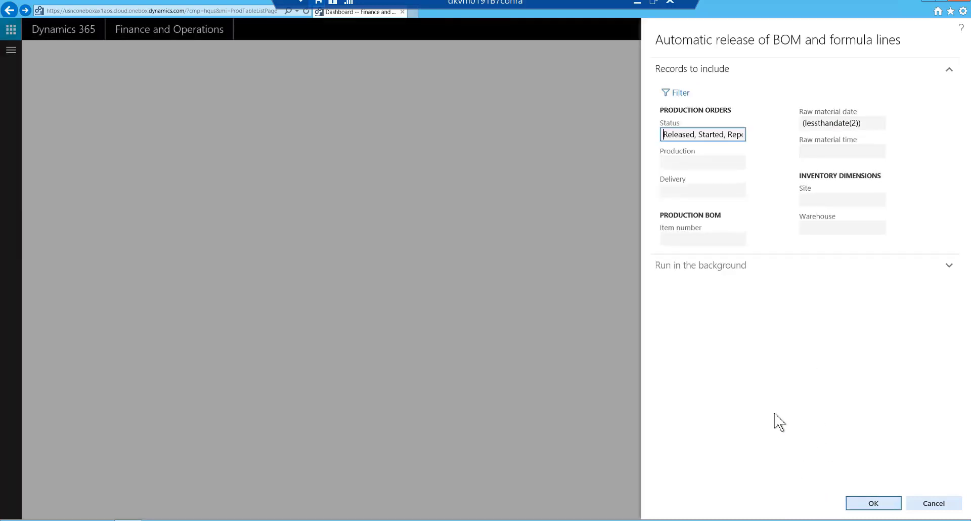
left_click(867, 504)
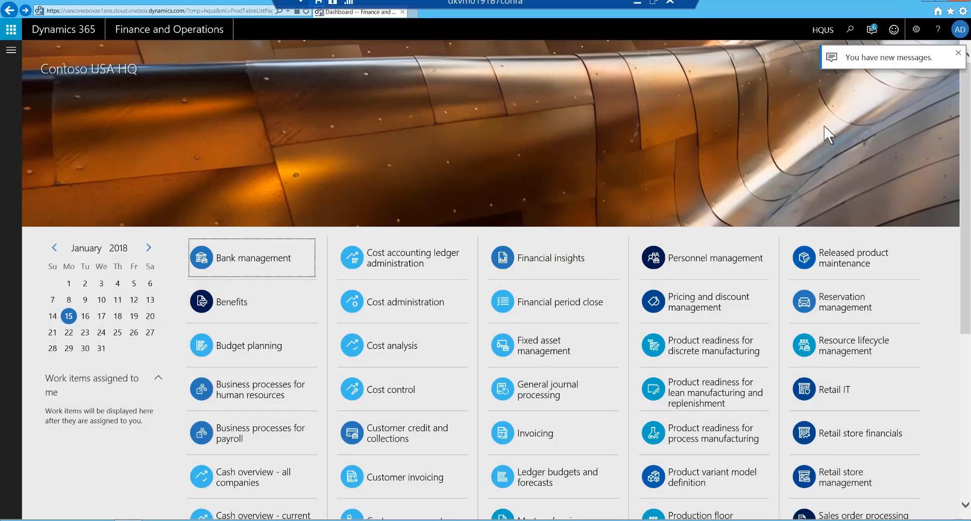
Step: Check notifications confirming the wave posted and warehouse work created for order 001032
left_click(868, 31)
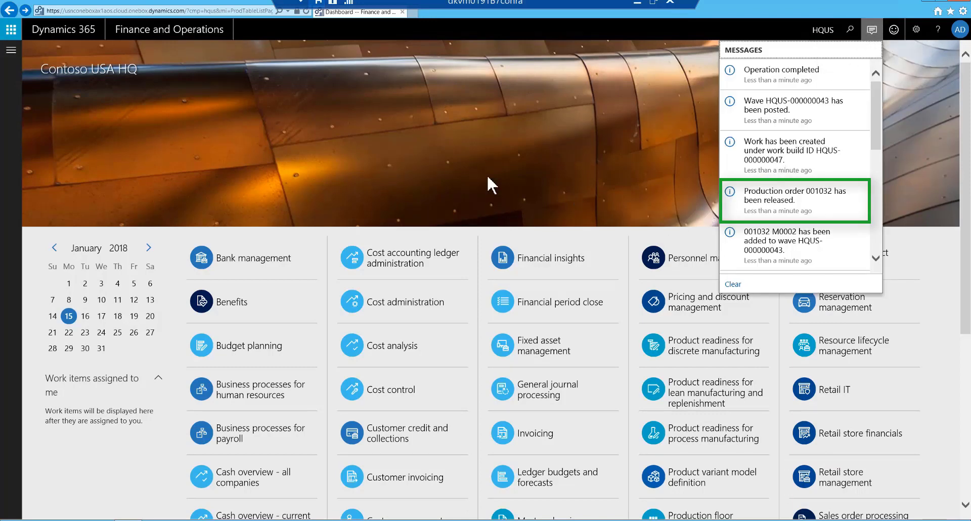
left_click(11, 58)
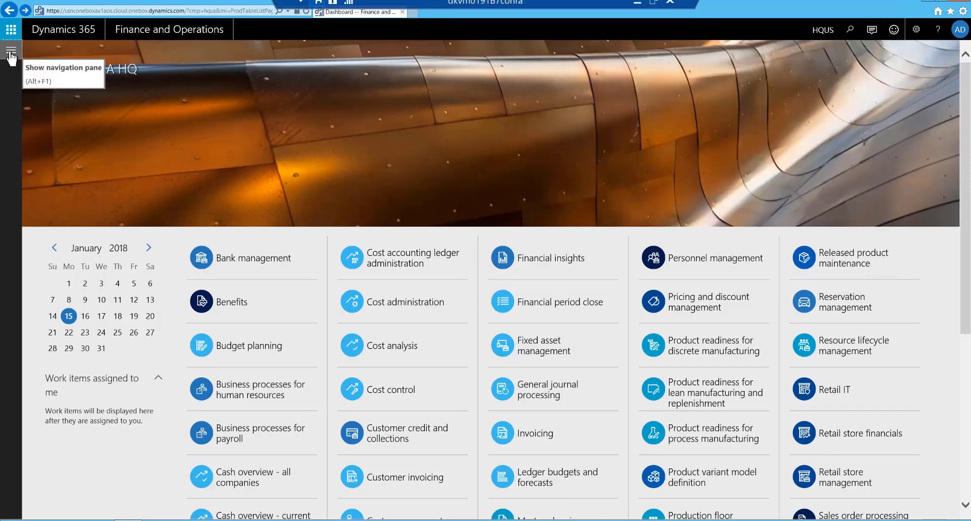
left_click(11, 57)
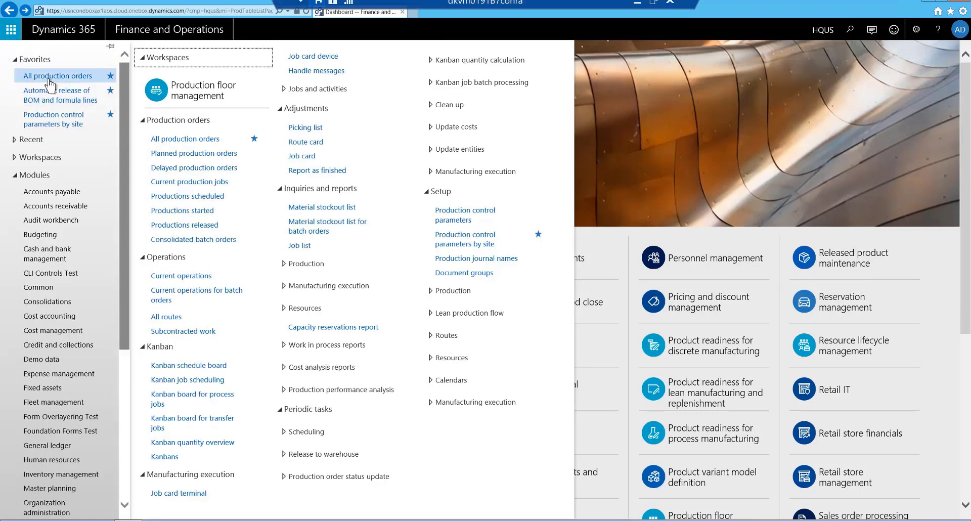
Step: Open the warehouse work details for released production order 001032
left_click(91, 81)
left_click(351, 257)
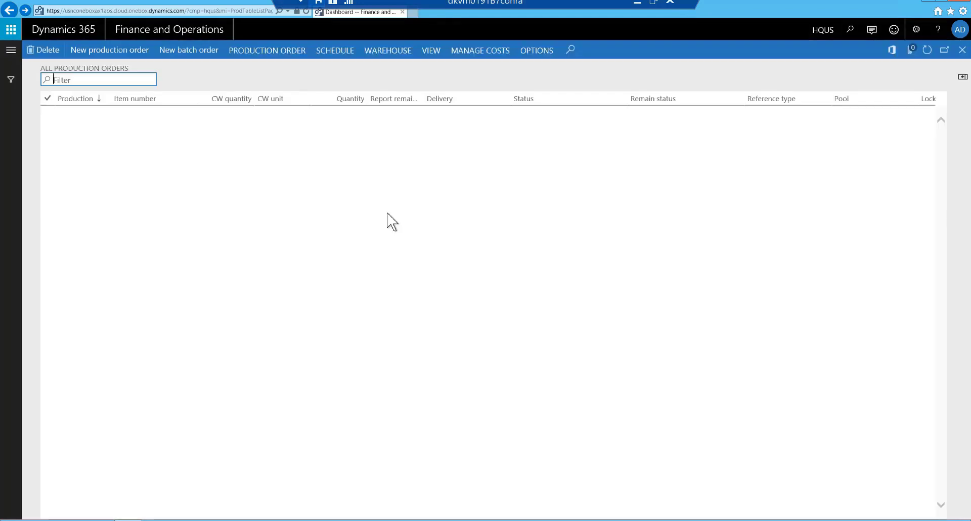
left_click(389, 50)
left_click(61, 83)
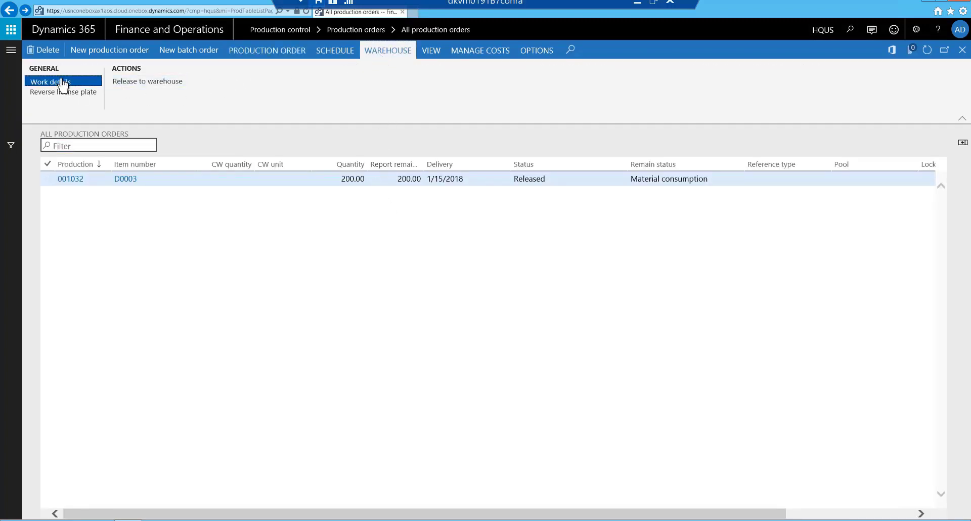